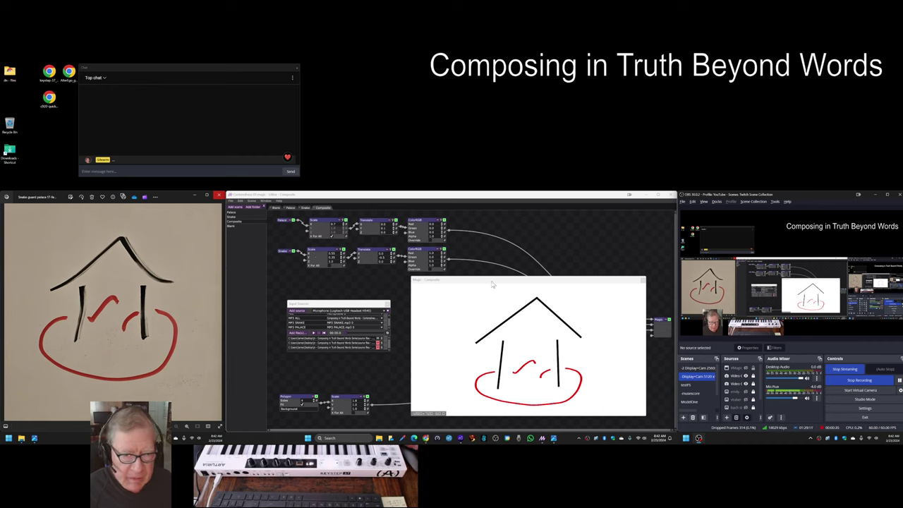
- Bring the MuseScore score window forward and play back its opening measures
left_click(460, 439)
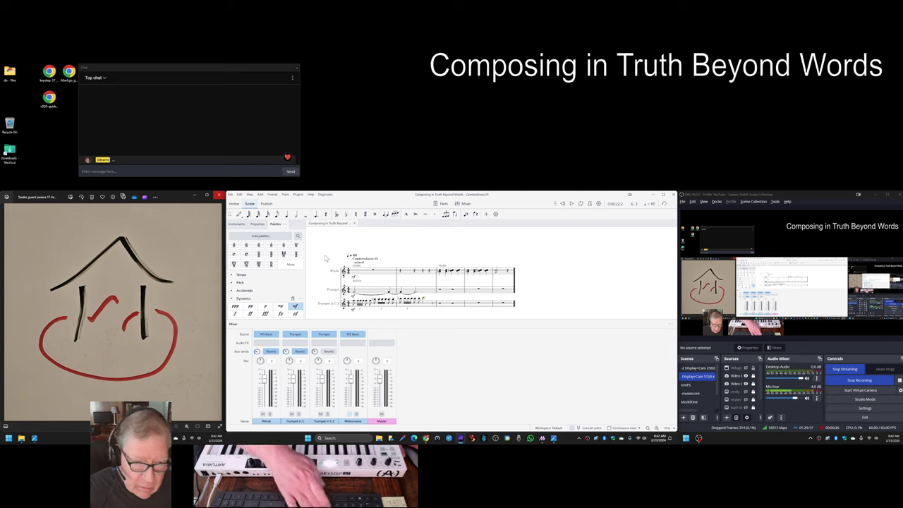
key("space")
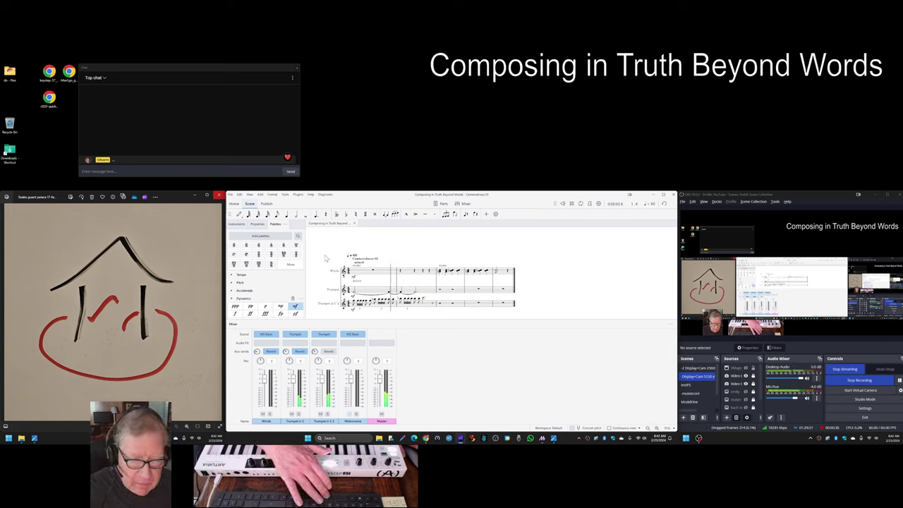
left_click(425, 439)
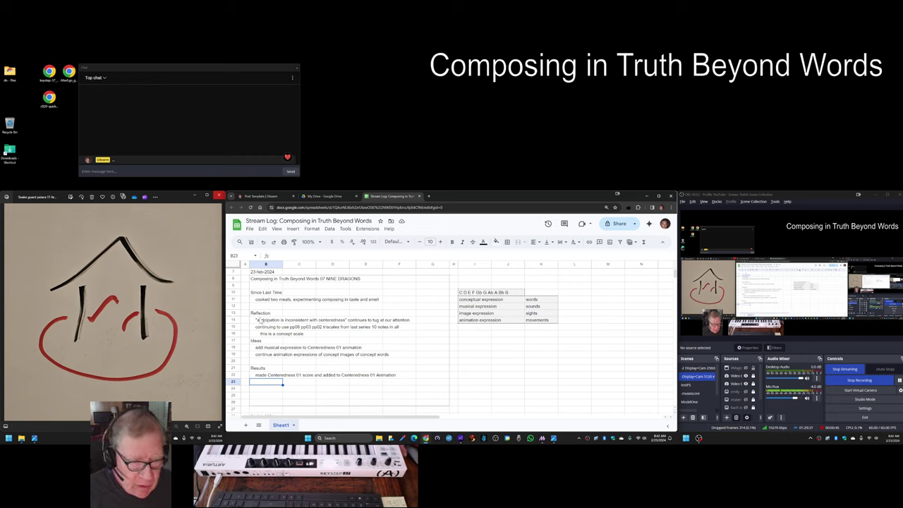
scroll(260, 309, "up", 1)
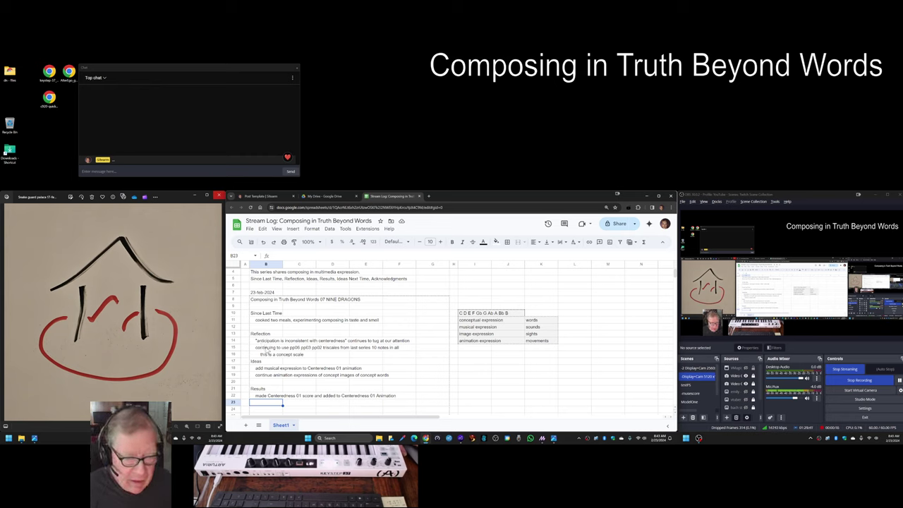
left_click(282, 348)
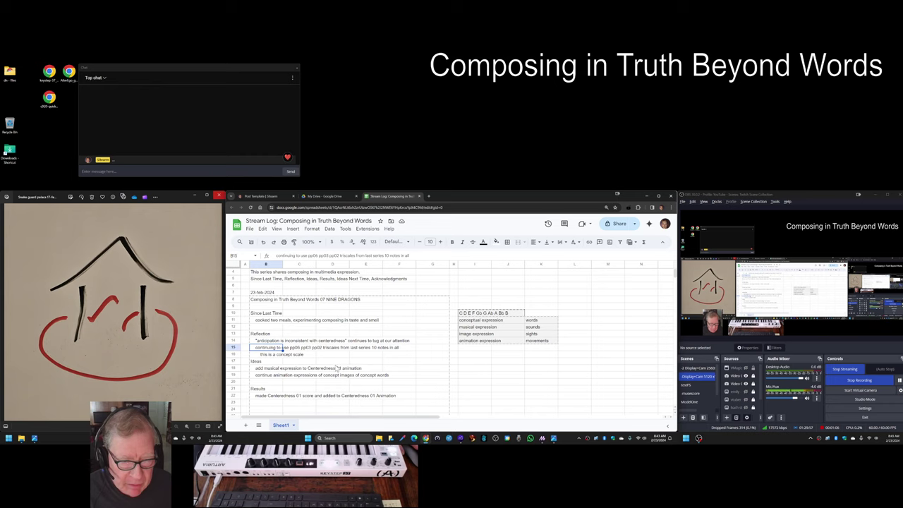
left_click(277, 355)
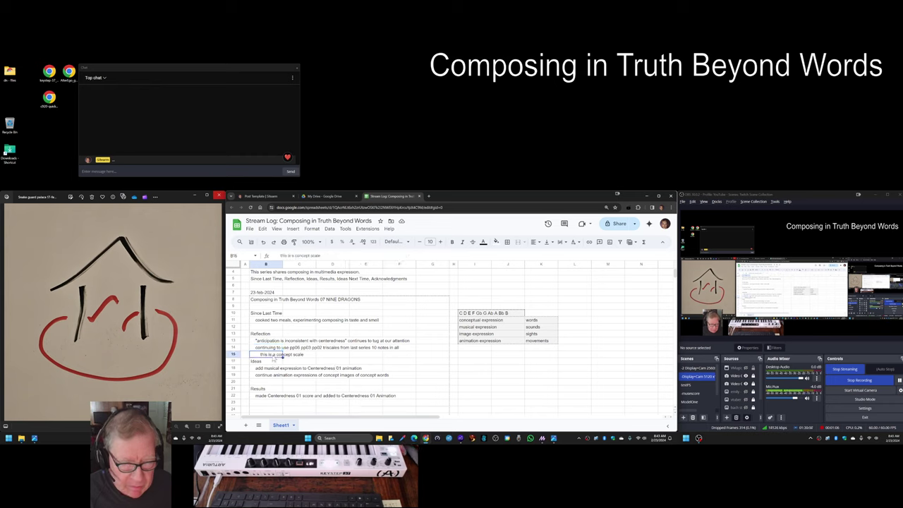
left_click(467, 314)
scroll(468, 321, "down", 5)
scroll(468, 323, "down", 5)
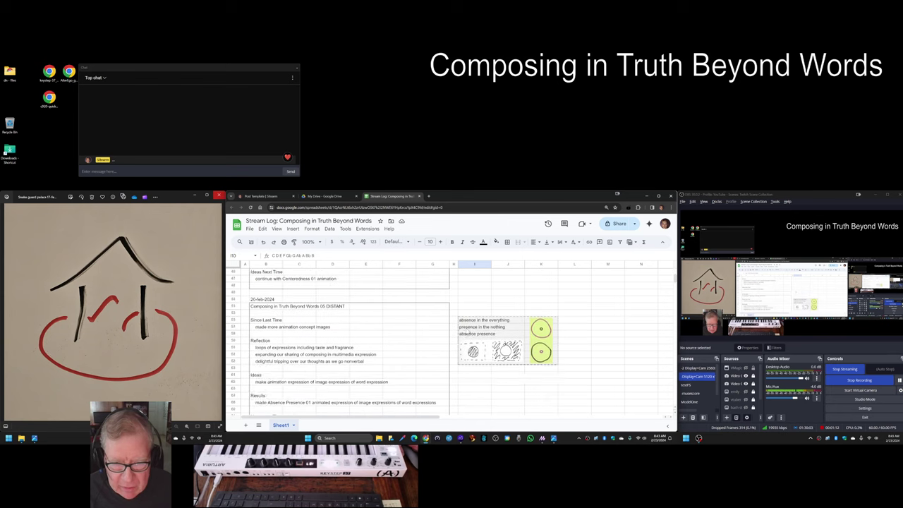
scroll(467, 326, "down", 5)
scroll(467, 332, "down", 5)
scroll(466, 332, "down", 5)
scroll(467, 333, "down", 4)
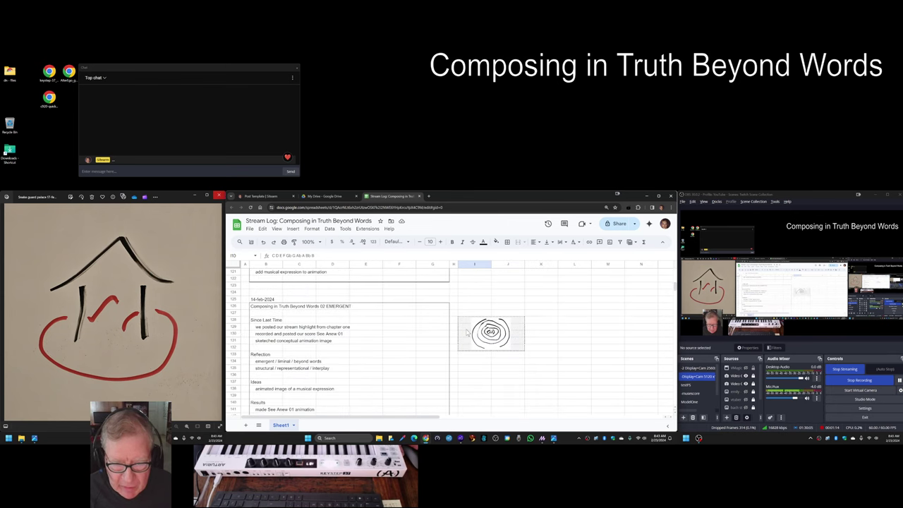
scroll(468, 334, "down", 4)
scroll(468, 334, "down", 3)
scroll(468, 335, "up", 7)
scroll(468, 334, "up", 7)
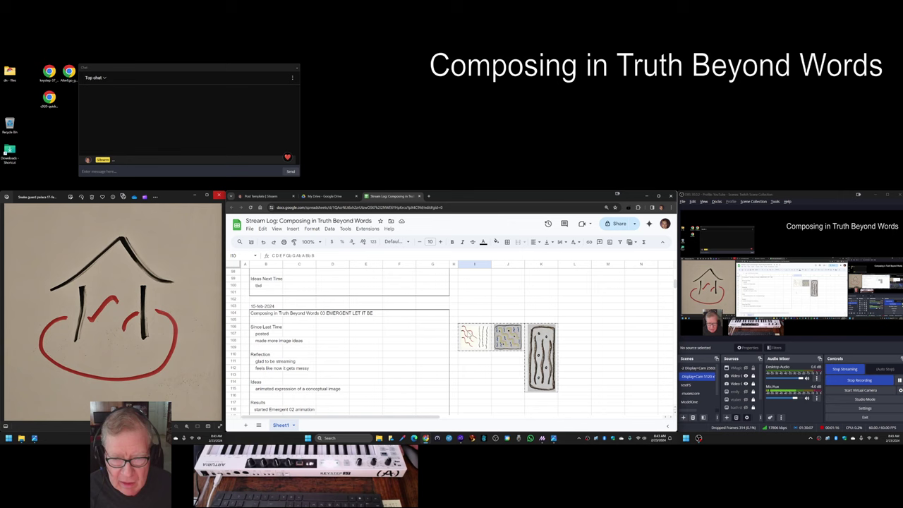
scroll(468, 334, "up", 7)
scroll(468, 334, "up", 6)
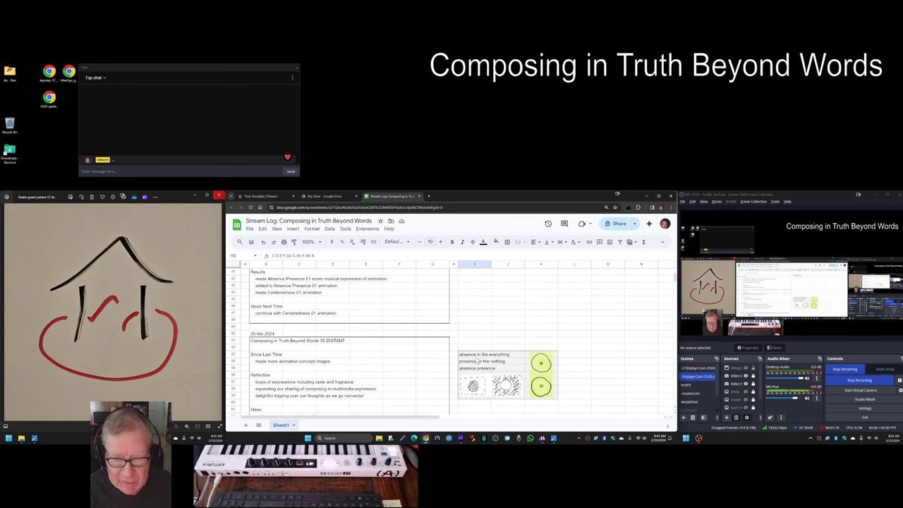
left_click(477, 355)
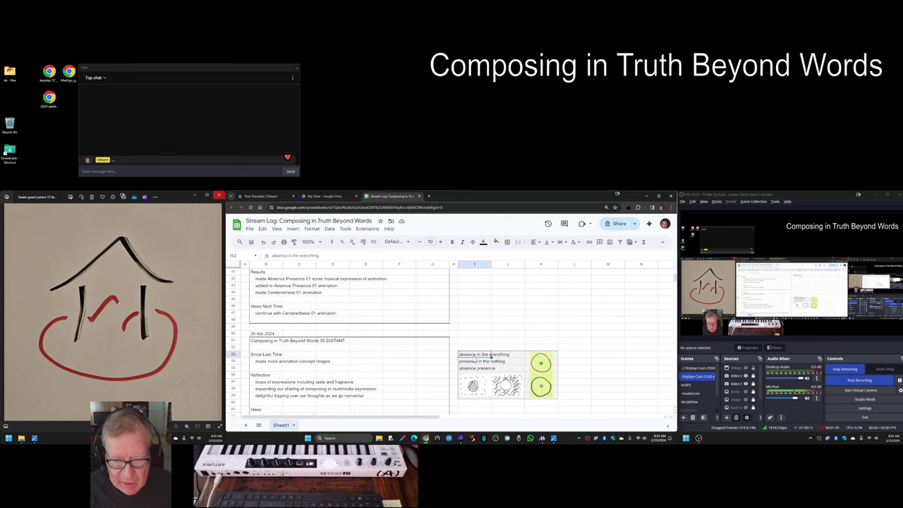
scroll(478, 354, "up", 5)
scroll(477, 350, "up", 4)
scroll(475, 346, "up", 4)
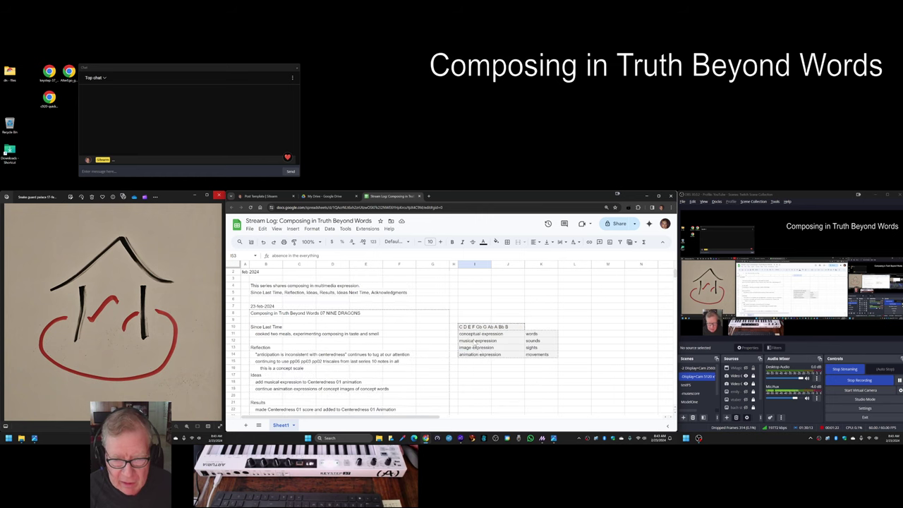
left_click(487, 328)
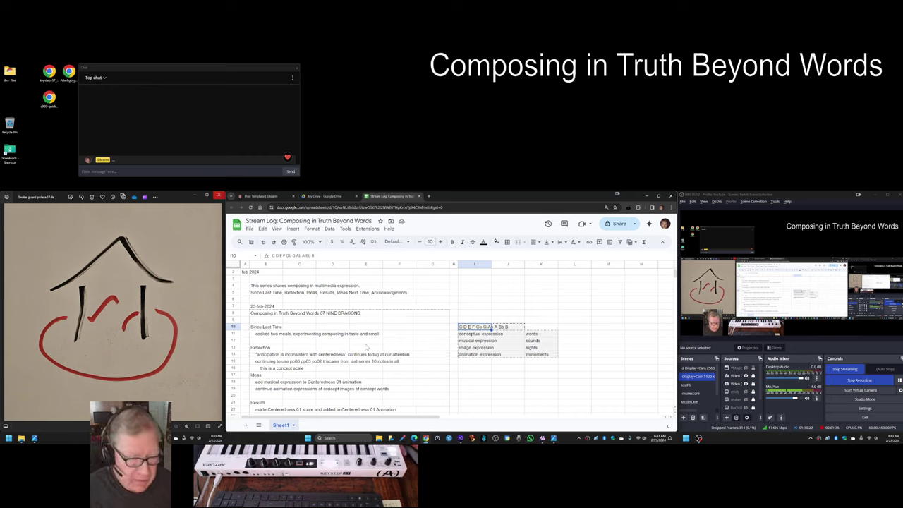
scroll(387, 351, "down", 3)
scroll(339, 342, "down", 2)
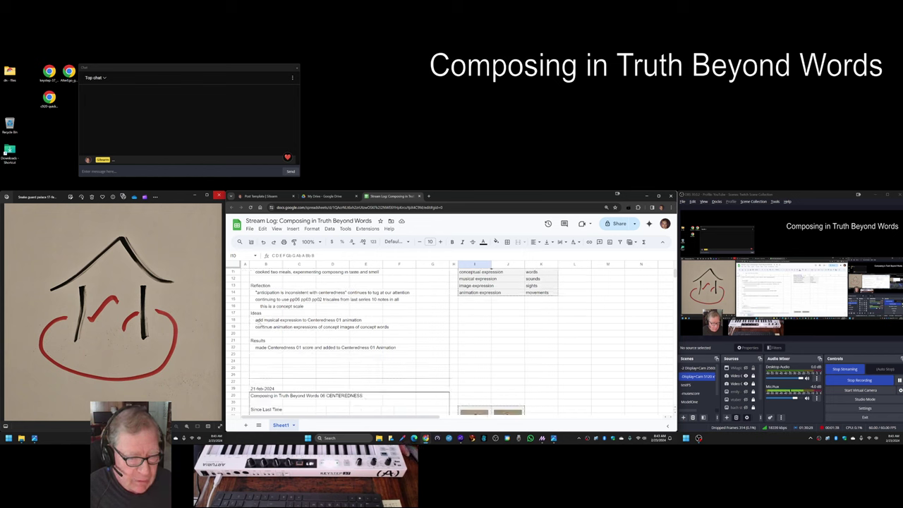
left_click(261, 319)
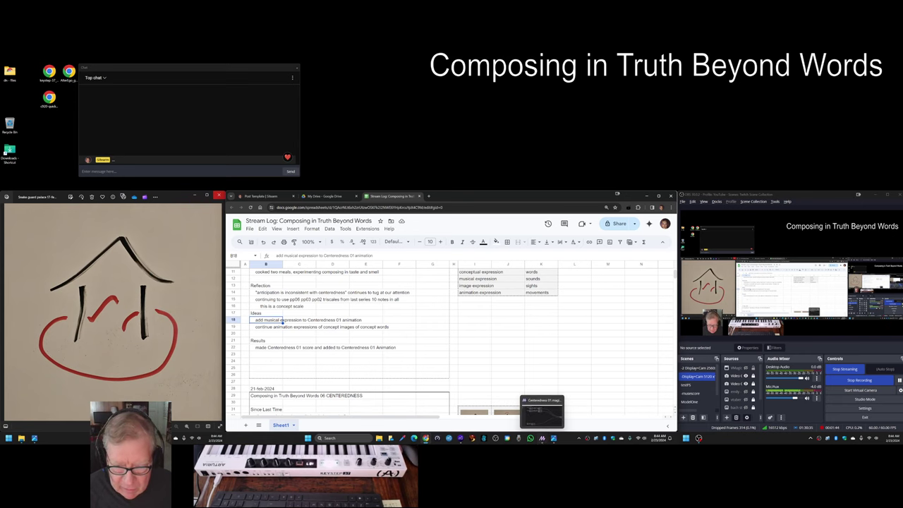
- Move the Centeredness 01 composite preview up-left, recheck the score, and return to the stream log
left_click(542, 439)
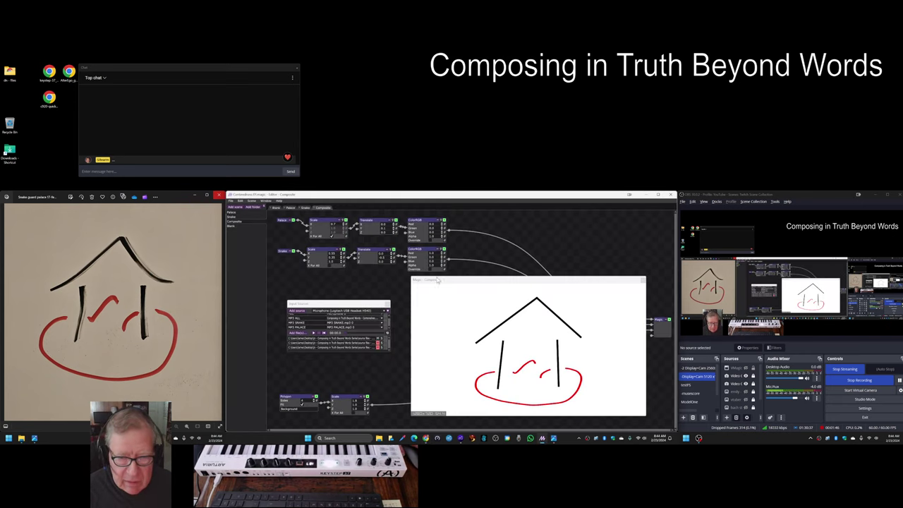
left_click_drag(441, 284, 380, 244)
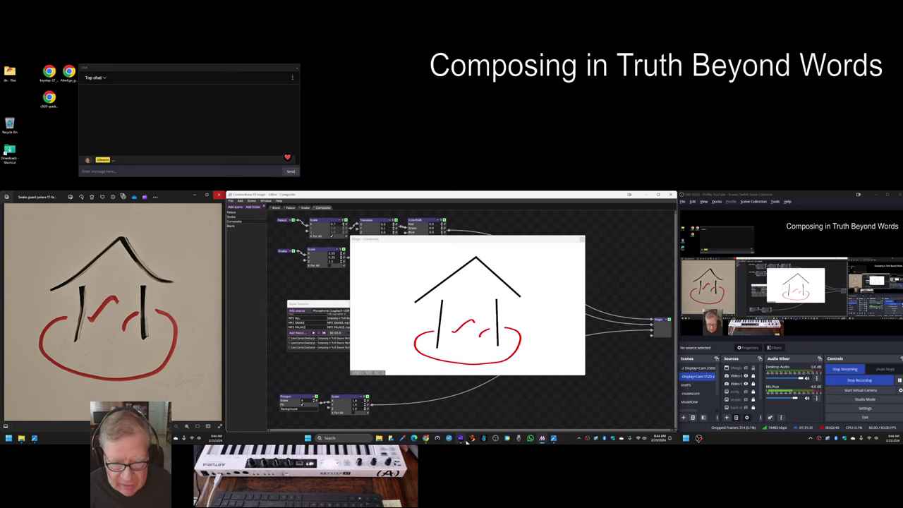
left_click(460, 439)
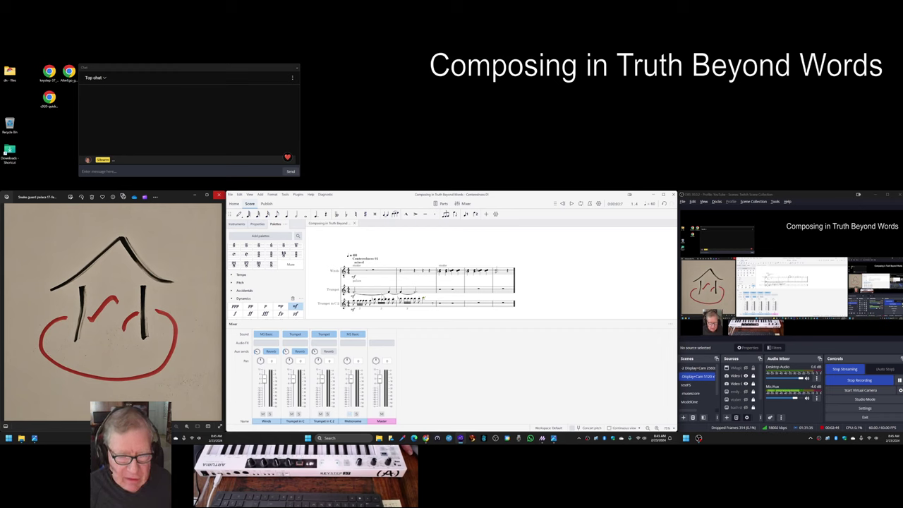
left_click(426, 438)
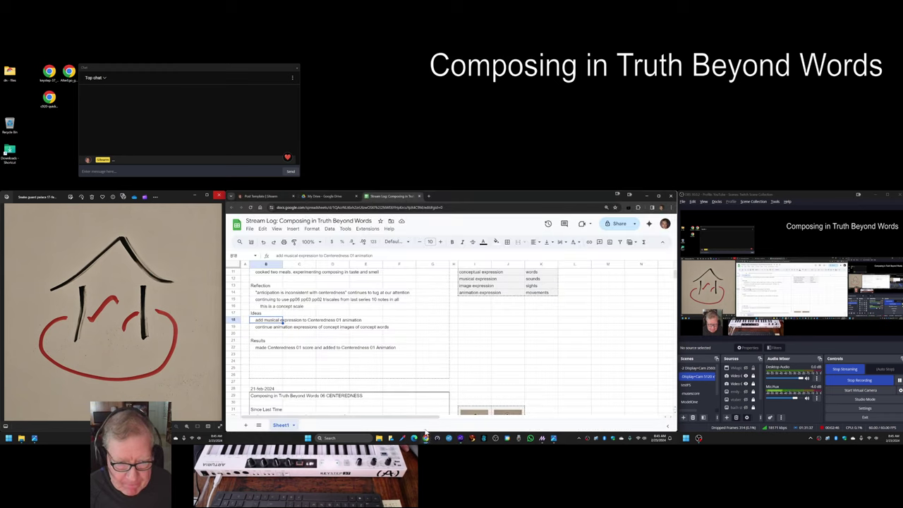
- Add the heading 'Ideas Next Time' in B24 below the Results entry
left_click(265, 363)
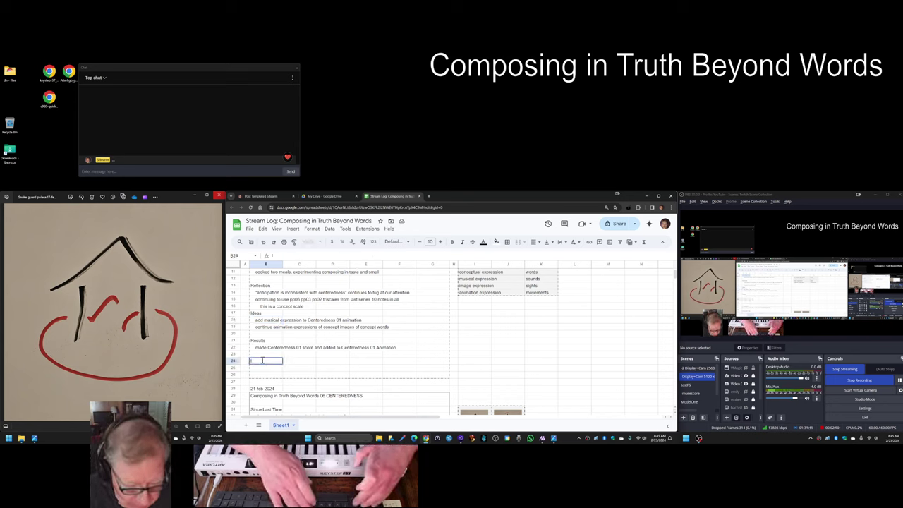
type("Ideas Nex")
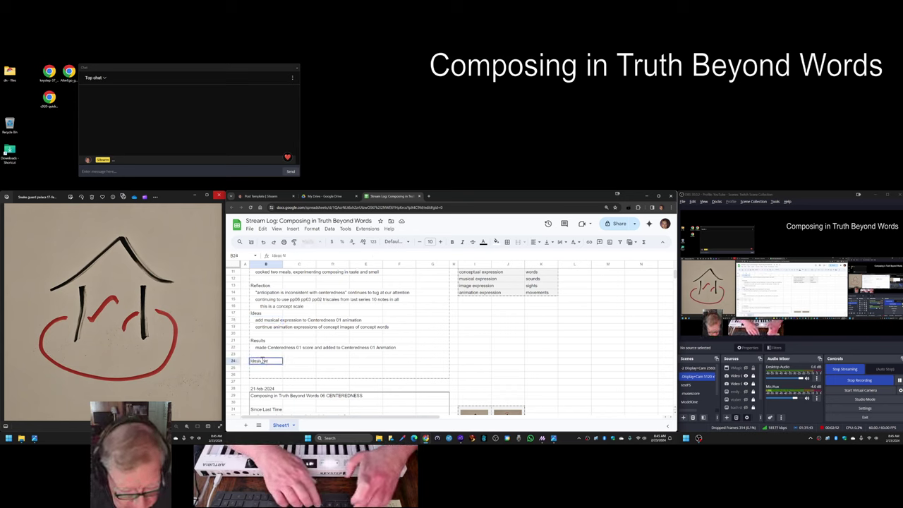
type("t Time")
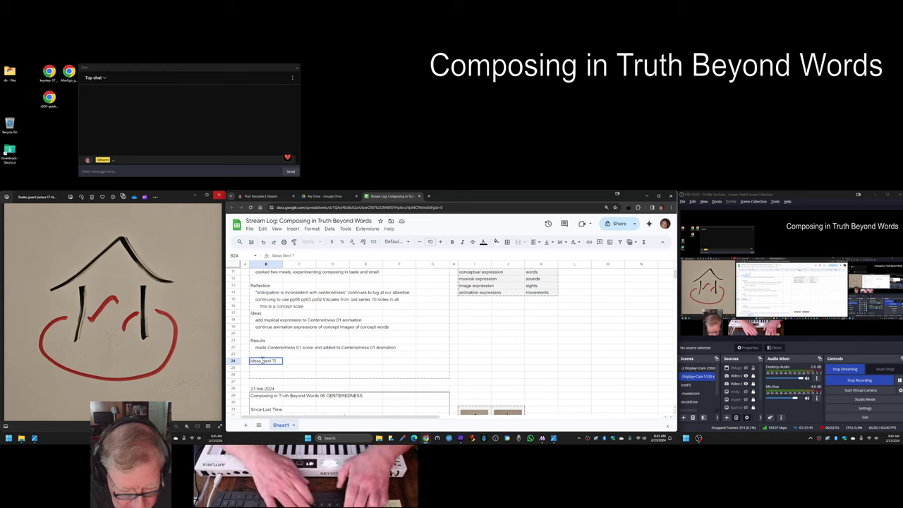
key("Up")
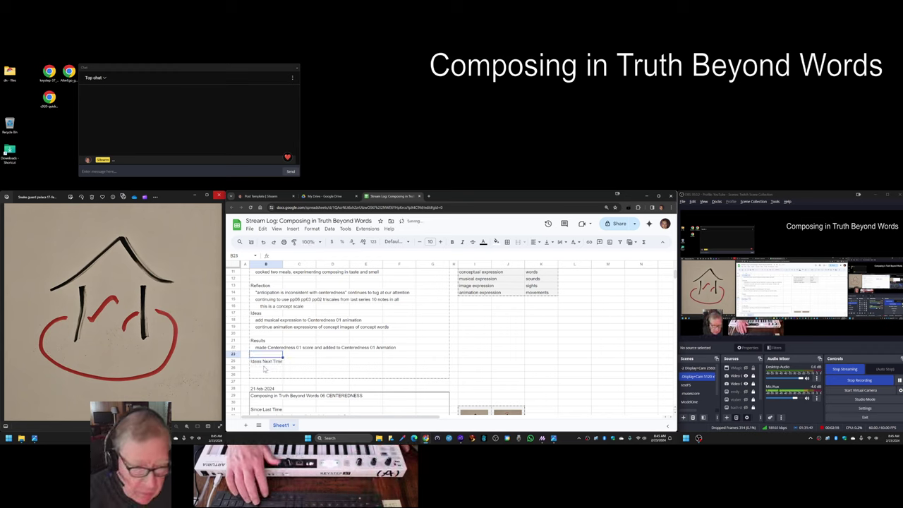
- Copy the continue animation expressions idea from B19 into B25 under the new heading
key("Up")
key("Up")
key("Up")
key("Up")
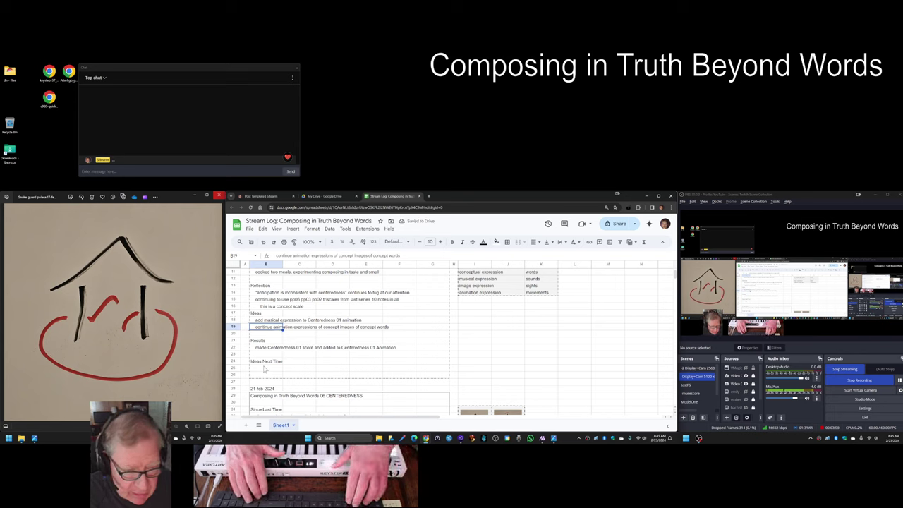
key("Down")
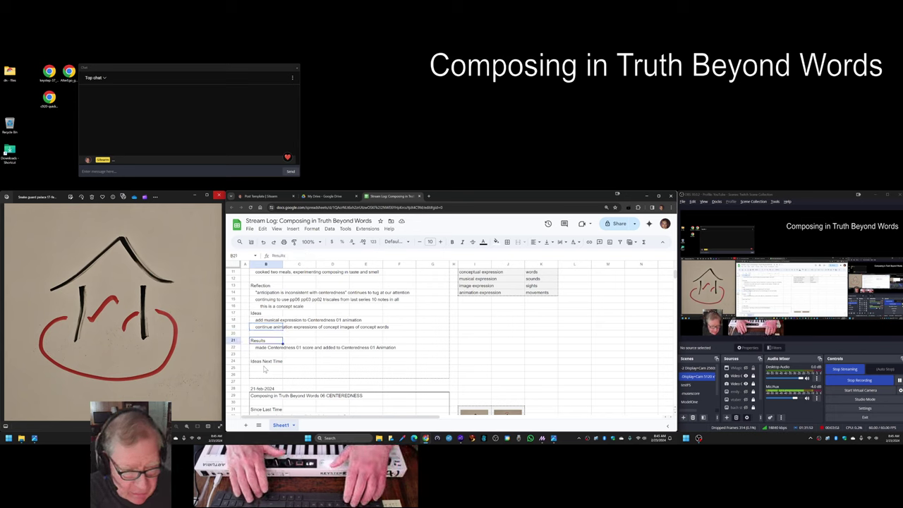
key("Down")
key("Down")
key("Up")
key("Up")
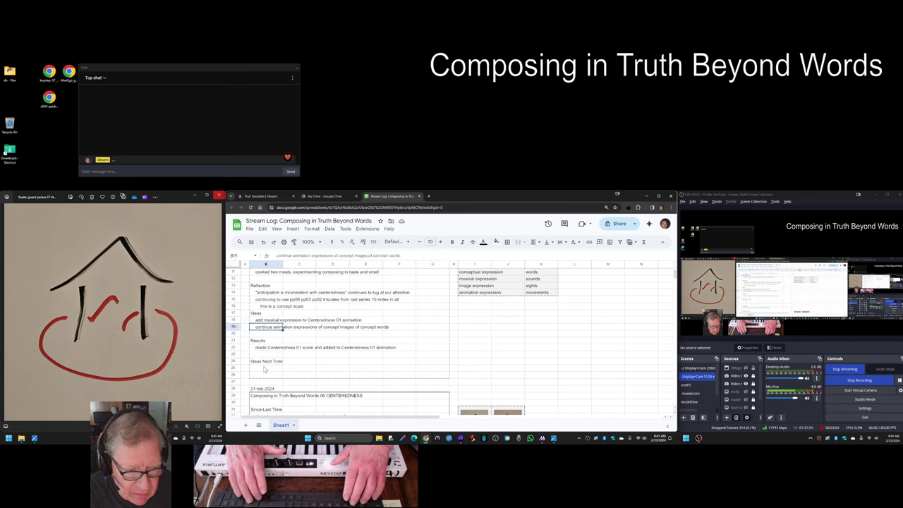
key("Down")
key("Down")
key("Down")
key("Down")
key("Down")
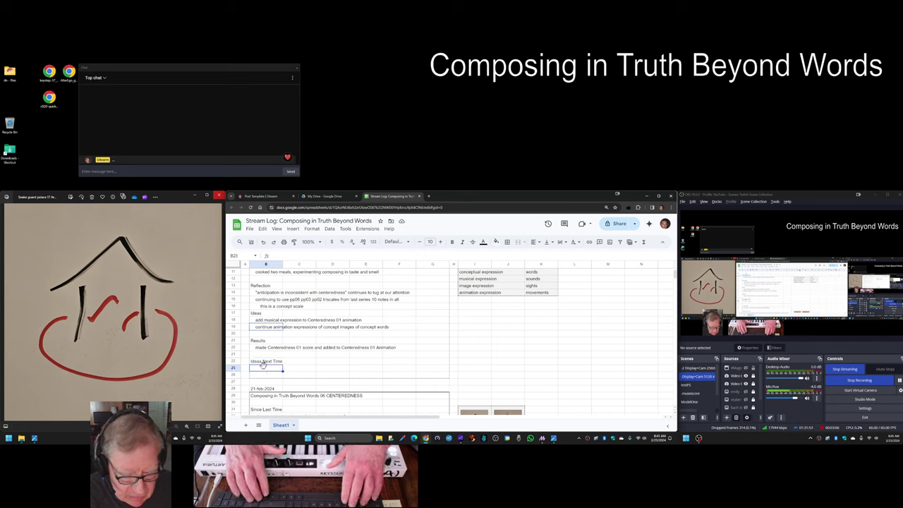
type("continue animation expressions of concept images of concept words")
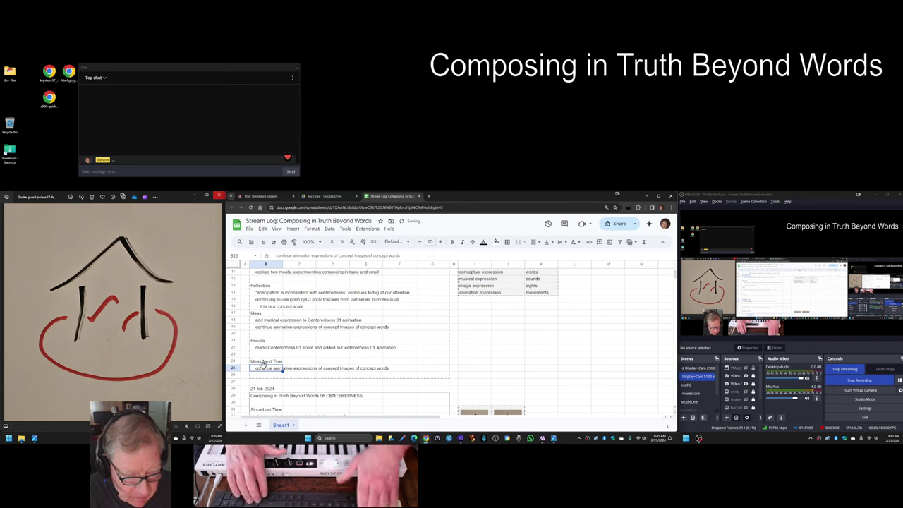
- Edit the B25 idea to insert 'and music' after 'animation'
key("Return")
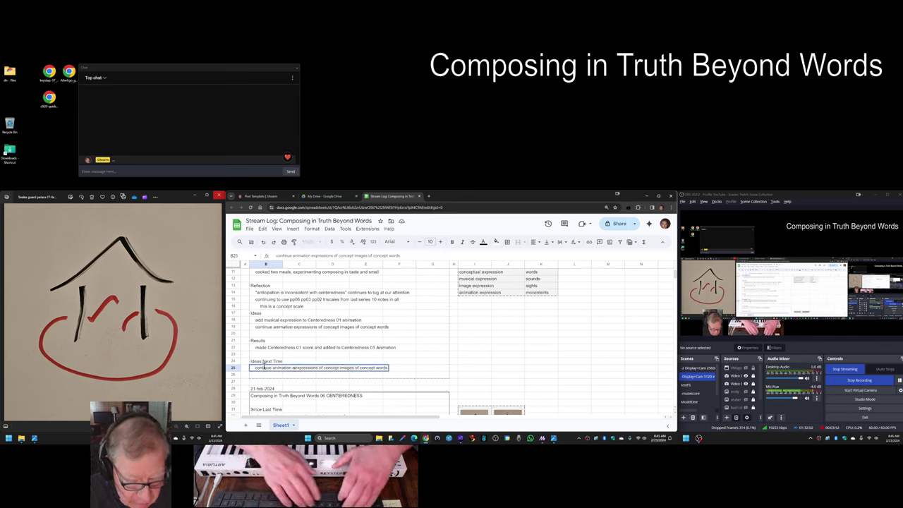
type("and im")
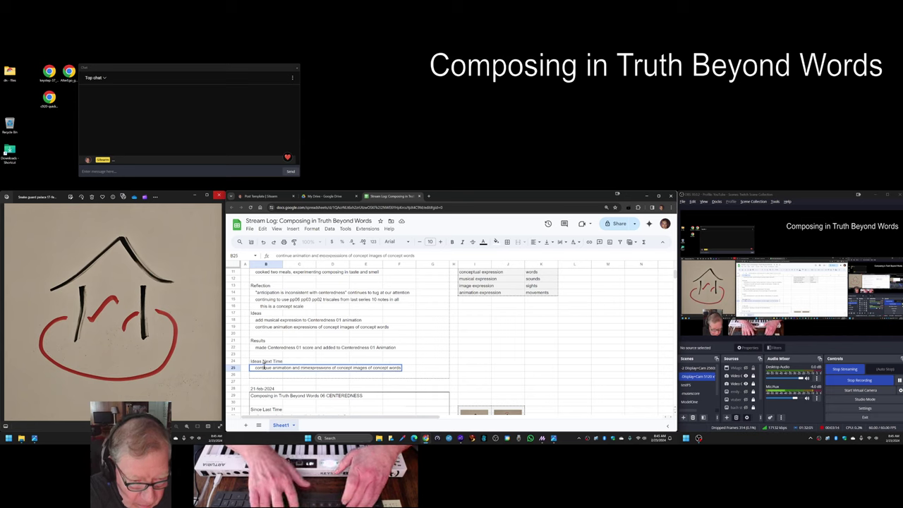
key("BackSpace")
type("usic")
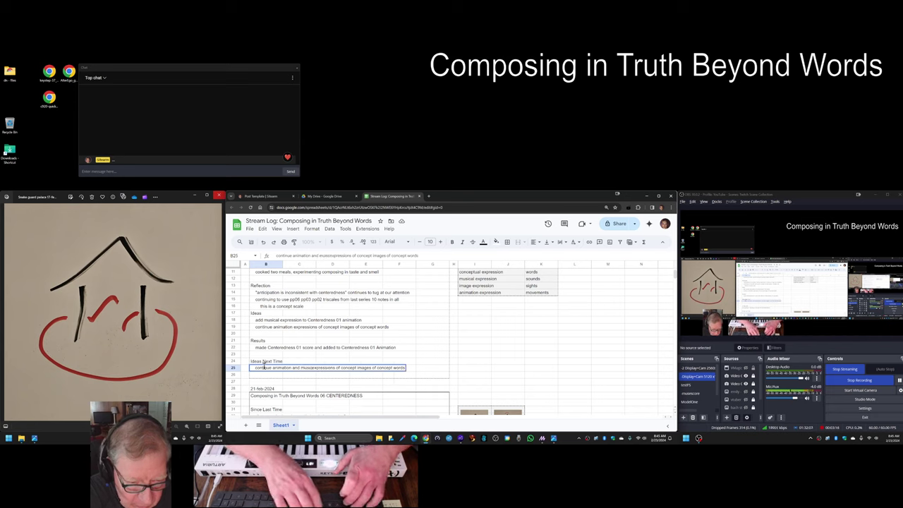
left_click(266, 349)
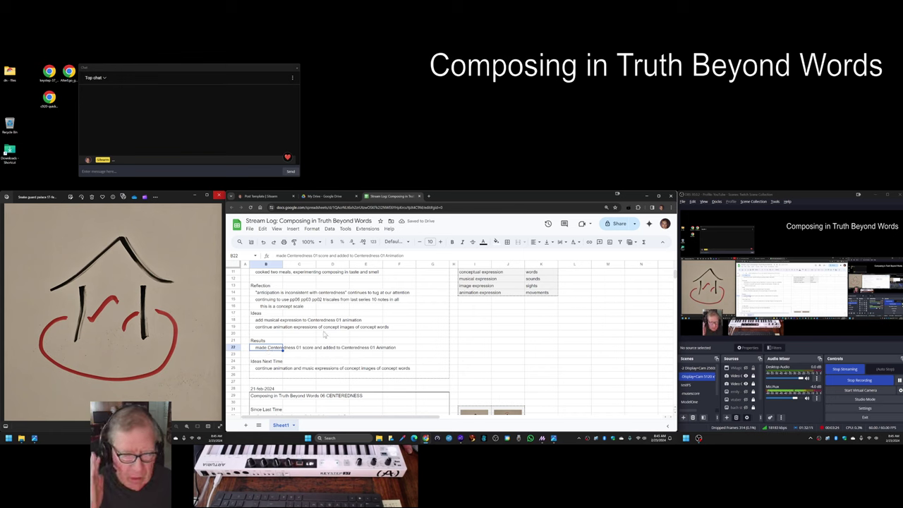
scroll(321, 328, "up", 3)
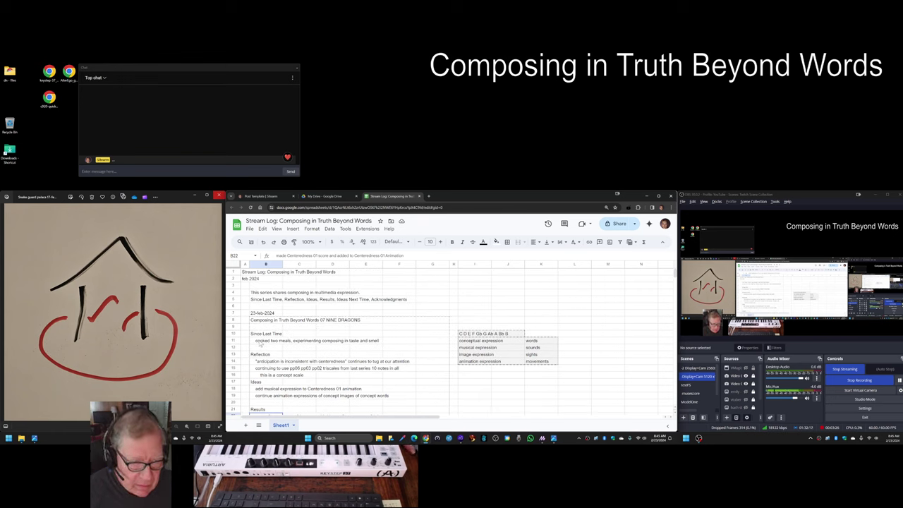
left_click(260, 343)
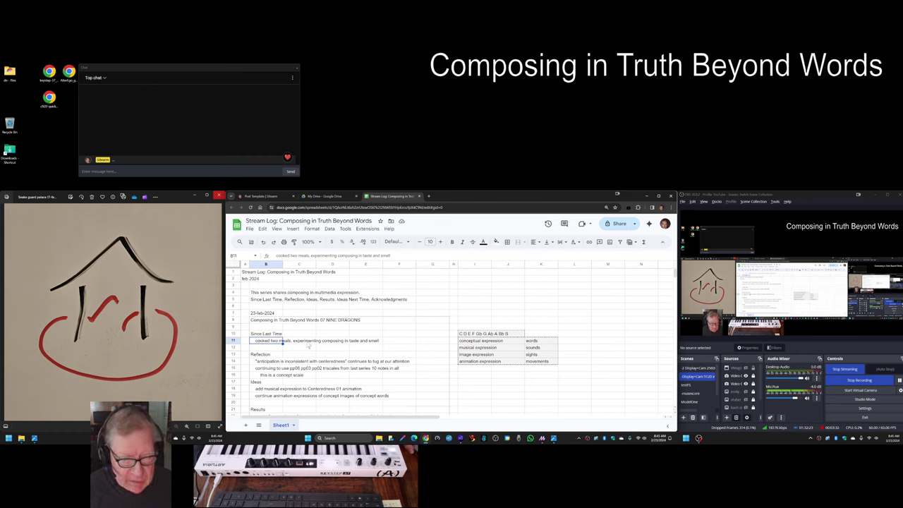
left_click(307, 343)
left_click(266, 341)
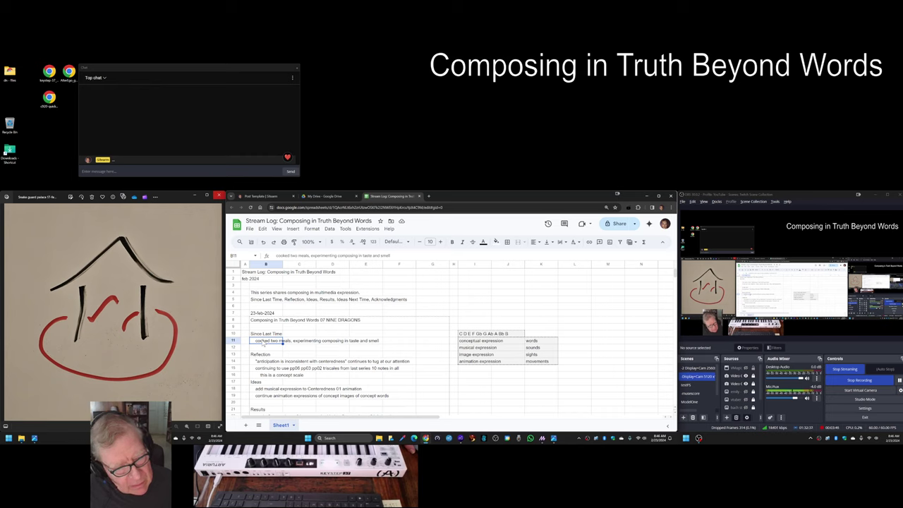
scroll(375, 344, "down", 3)
scroll(375, 343, "down", 3)
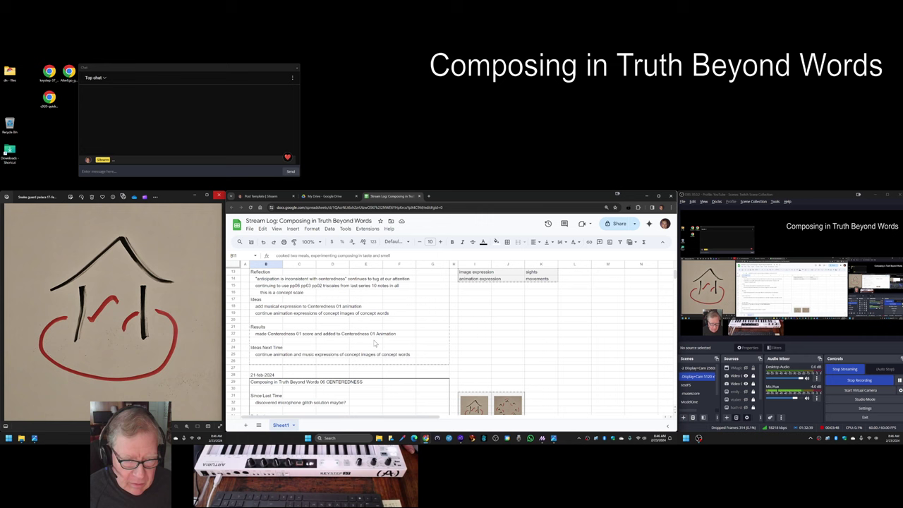
scroll(381, 346, "up", 6)
scroll(405, 358, "down", 3)
scroll(406, 358, "down", 1)
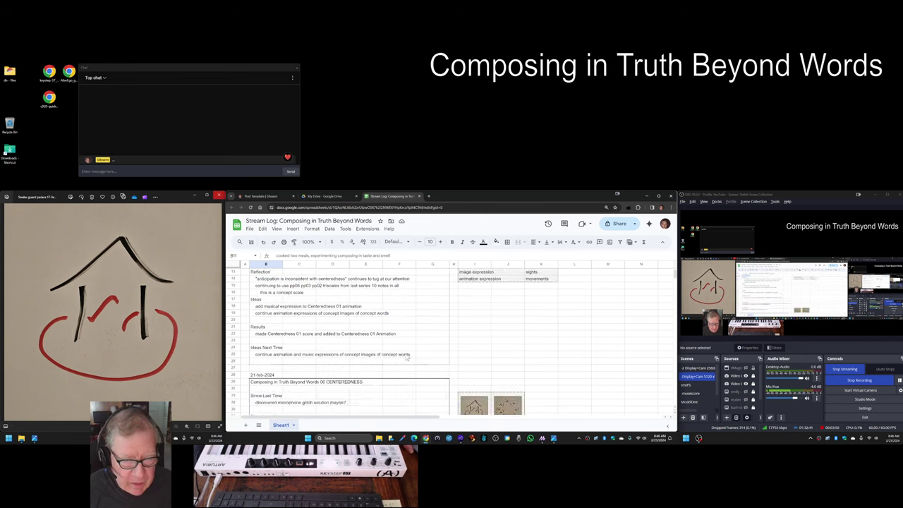